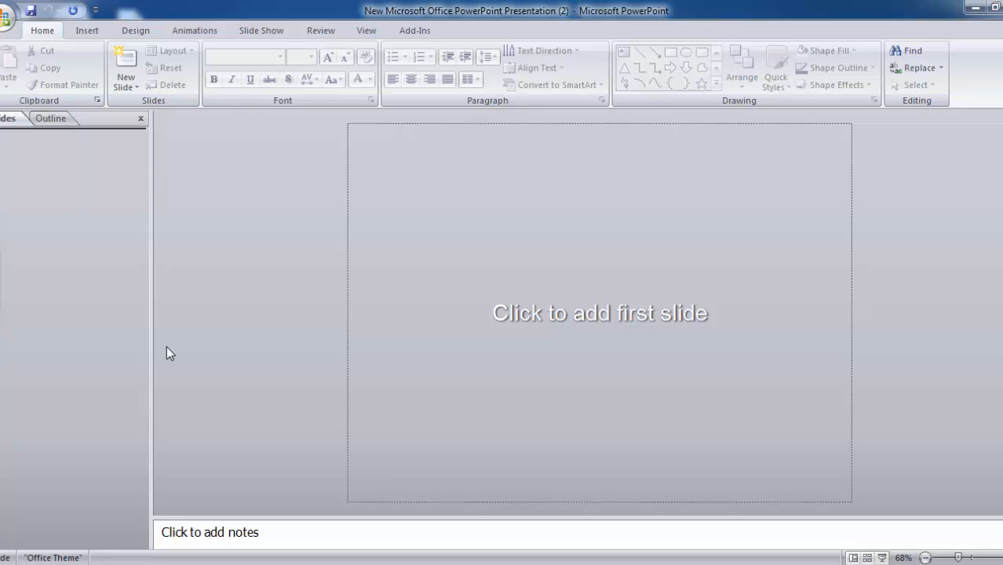
- Add a first blank slide and draw a circle about 1.92" in diameter in its upper middle area
click(126, 85)
click(157, 304)
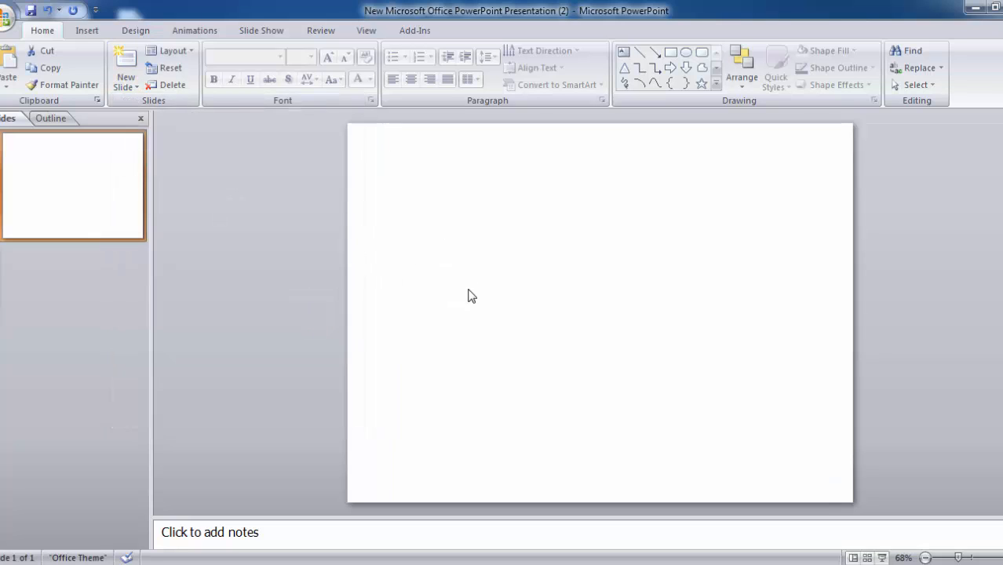
click(91, 36)
click(151, 79)
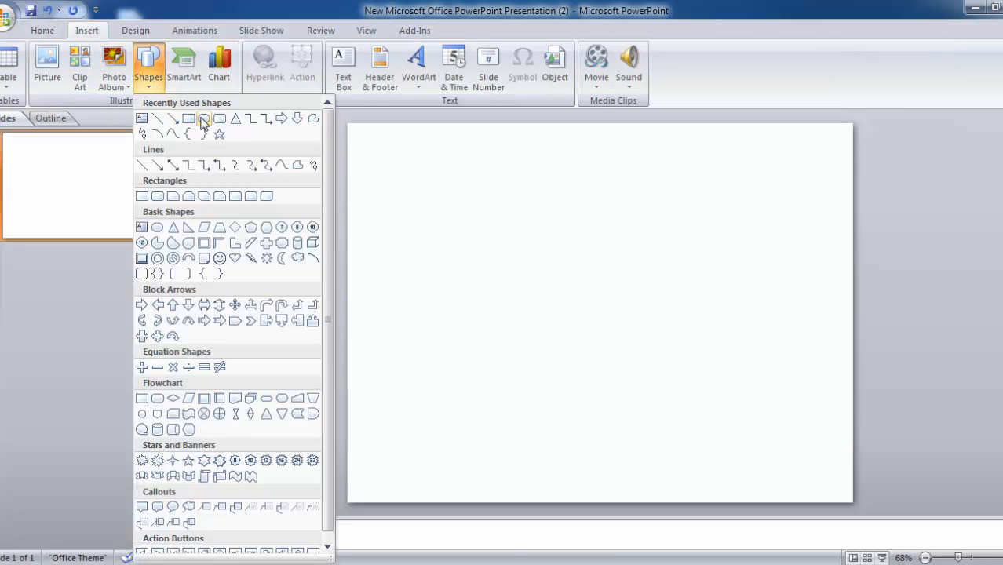
click(198, 128)
mouse_move(505, 218)
mouse_down()
mouse_move(556, 259)
mouse_move(581, 299)
mouse_up()
- Add the text 10 inside the circle
right_click(537, 251)
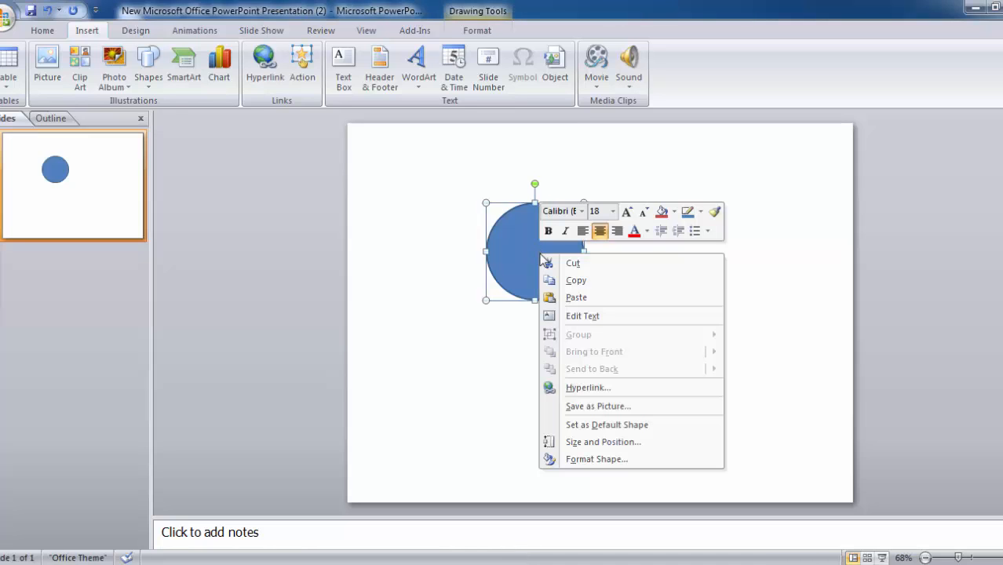
click(571, 319)
click(9, 284)
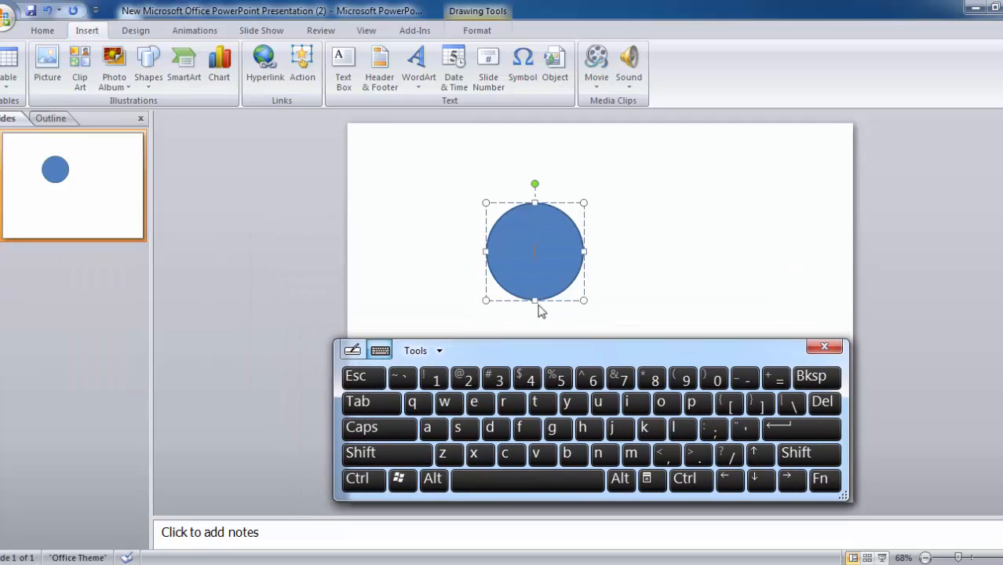
click(434, 379)
click(711, 381)
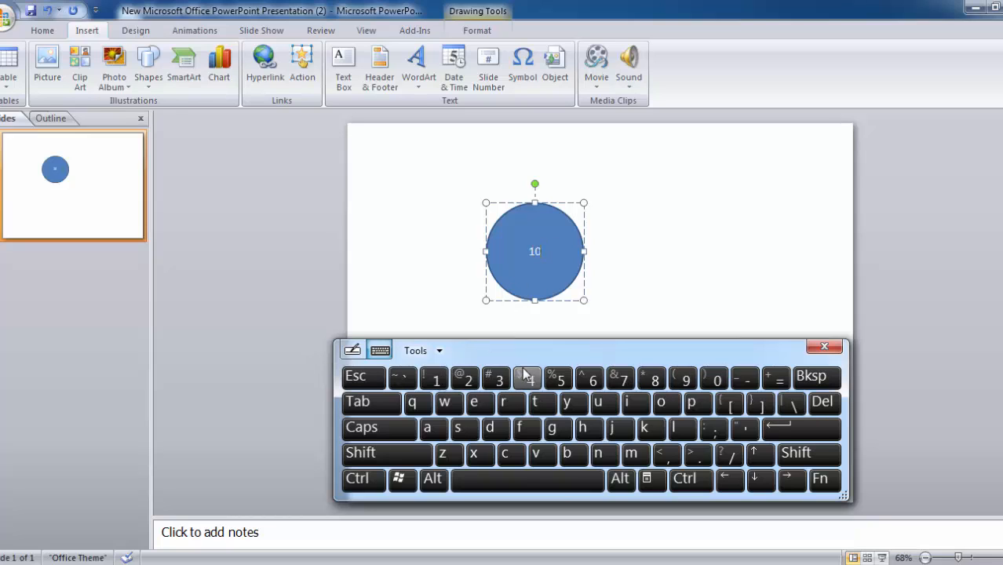
- Enlarge the circle's number to 72 pt and make it bold
click(372, 479)
click(427, 428)
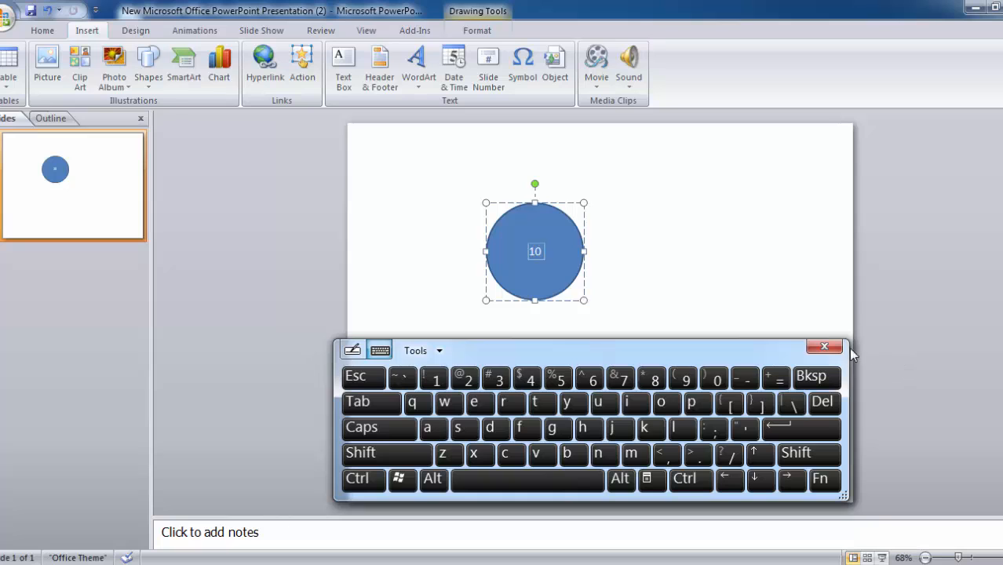
click(824, 346)
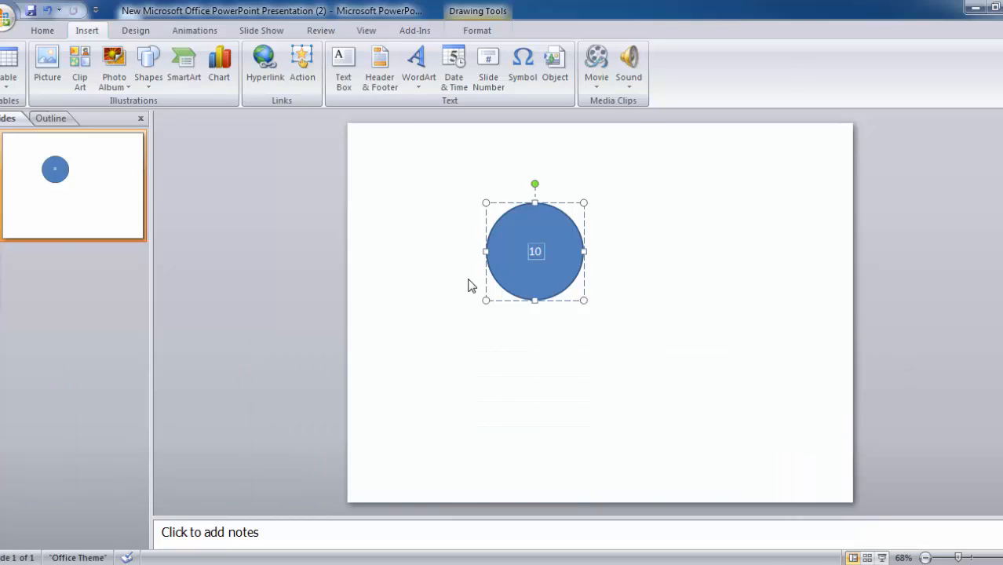
click(42, 30)
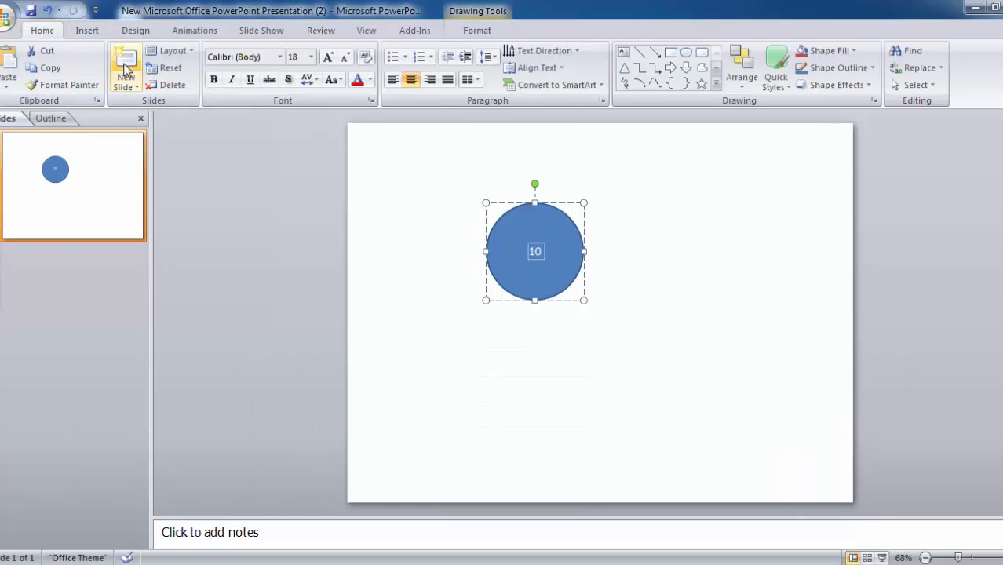
click(329, 58)
click(328, 58)
click(329, 58)
click(329, 58)
click(329, 58)
click(329, 58)
click(329, 58)
click(328, 58)
click(329, 58)
click(329, 58)
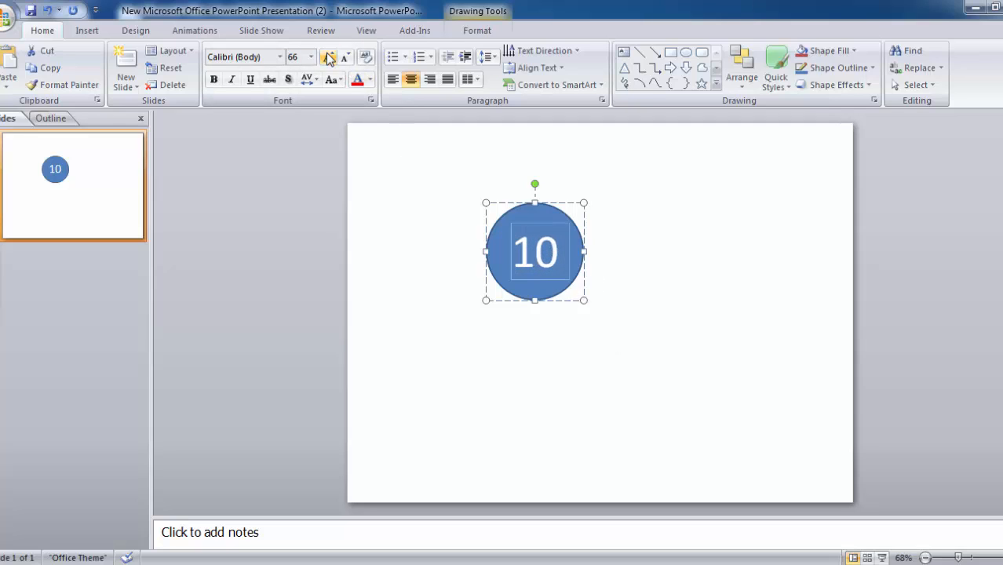
click(329, 58)
click(329, 58)
click(214, 80)
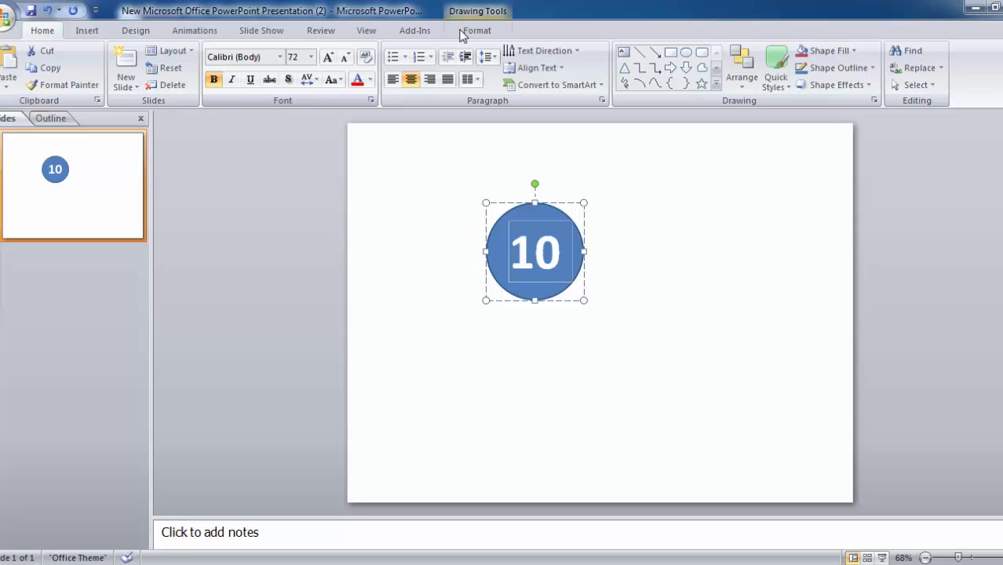
- Give the circle a red outline and a dark blue fill
click(477, 31)
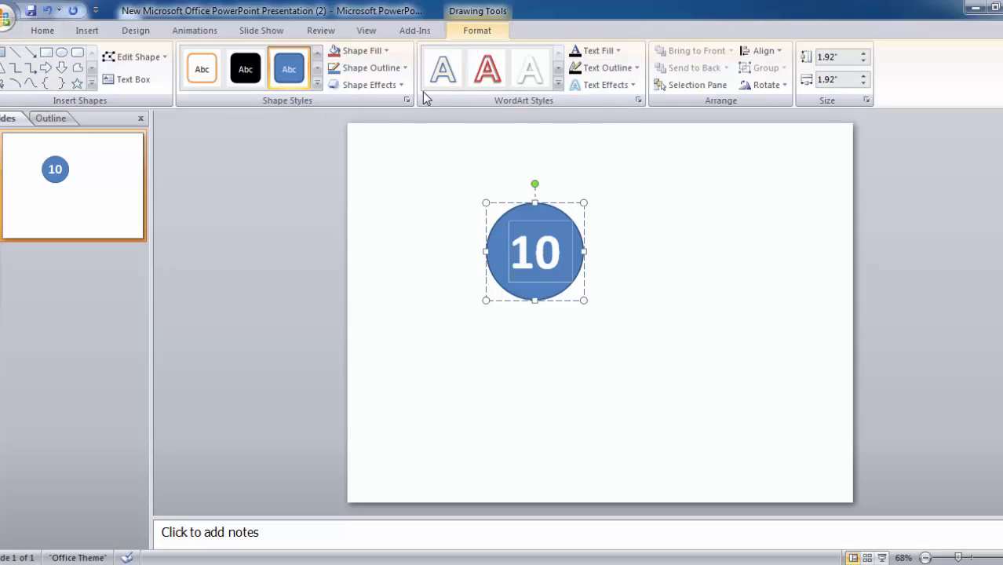
click(379, 71)
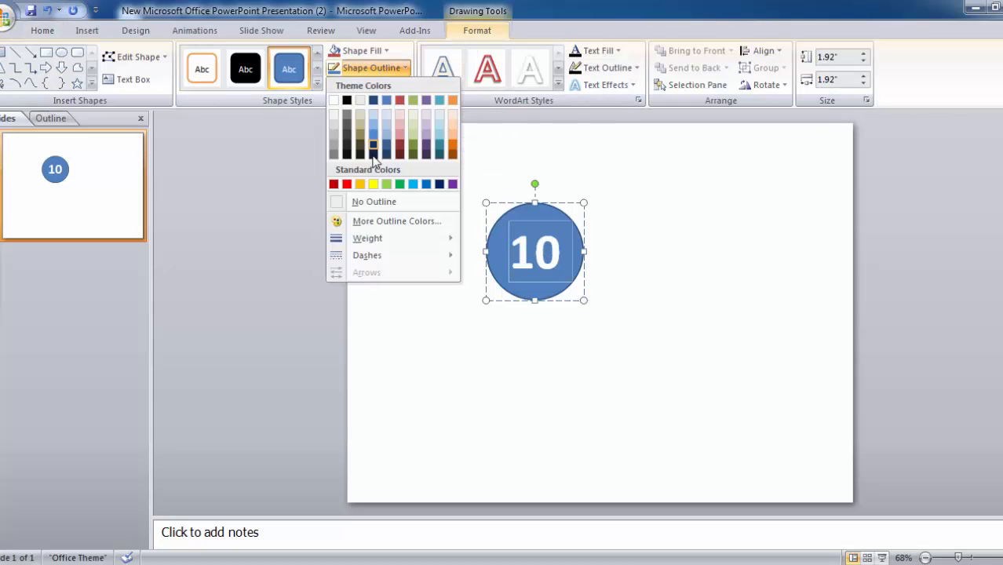
click(347, 186)
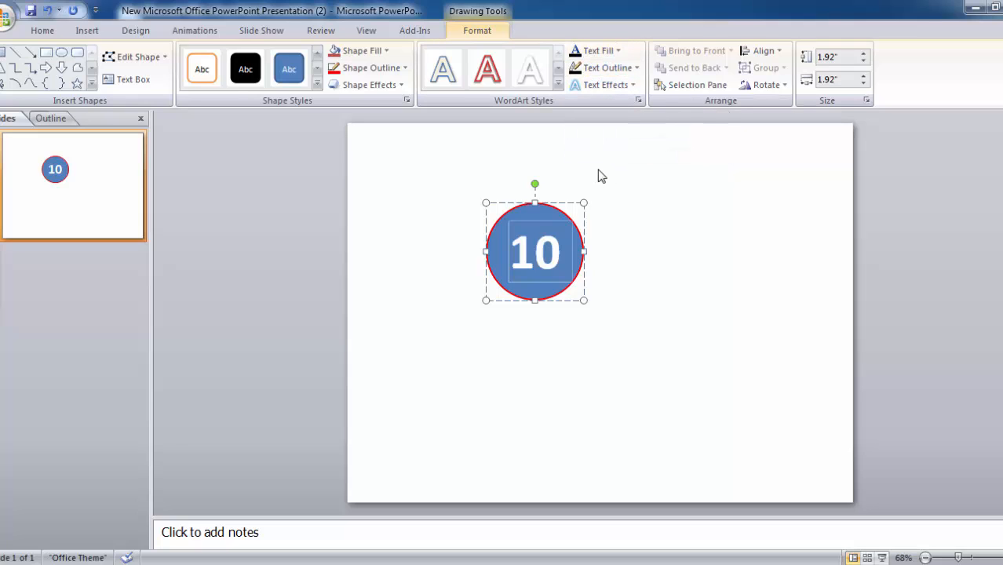
click(359, 50)
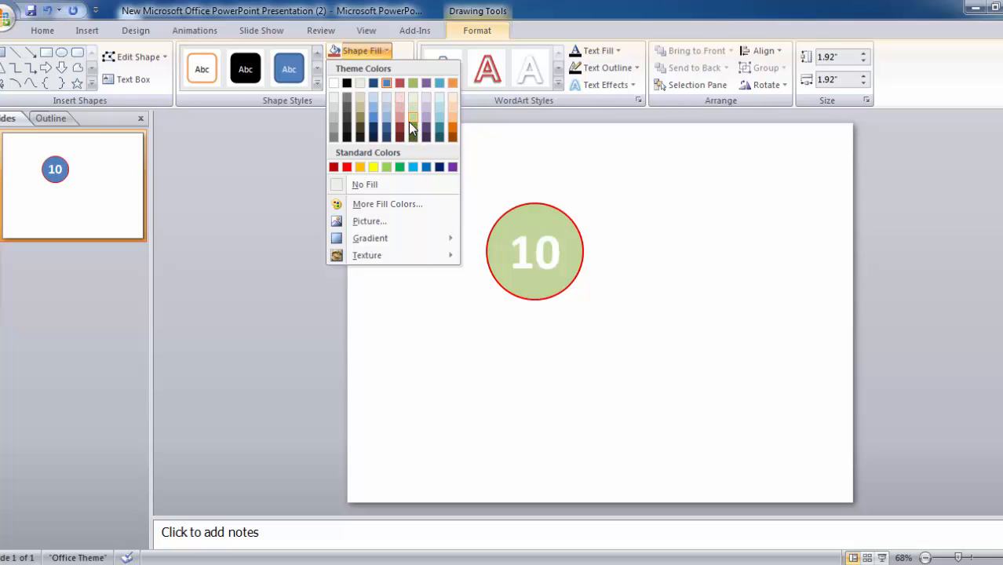
click(385, 142)
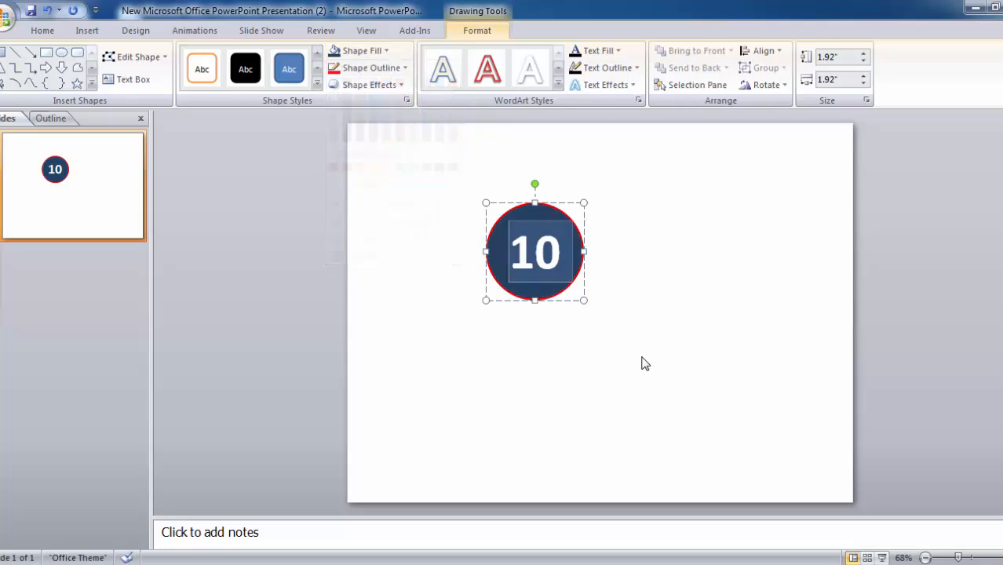
- Apply the Appear entrance effect to the whole circle as a custom animation
click(616, 337)
click(544, 263)
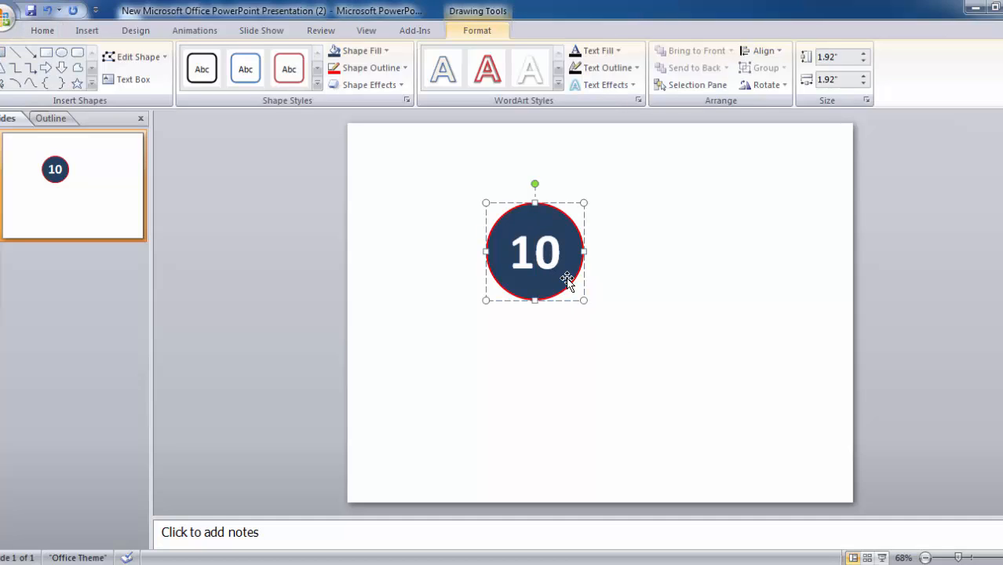
click(569, 295)
click(194, 29)
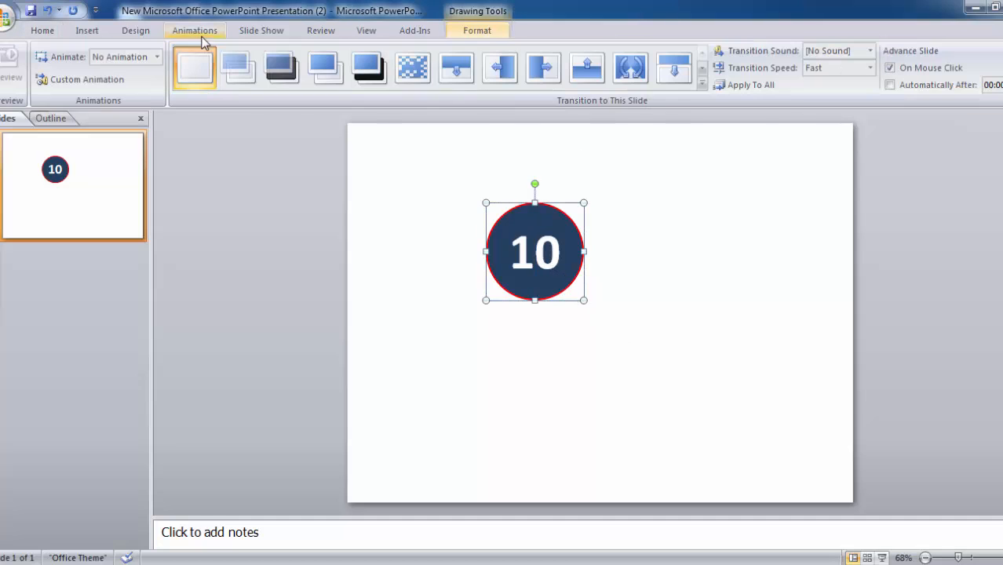
click(94, 79)
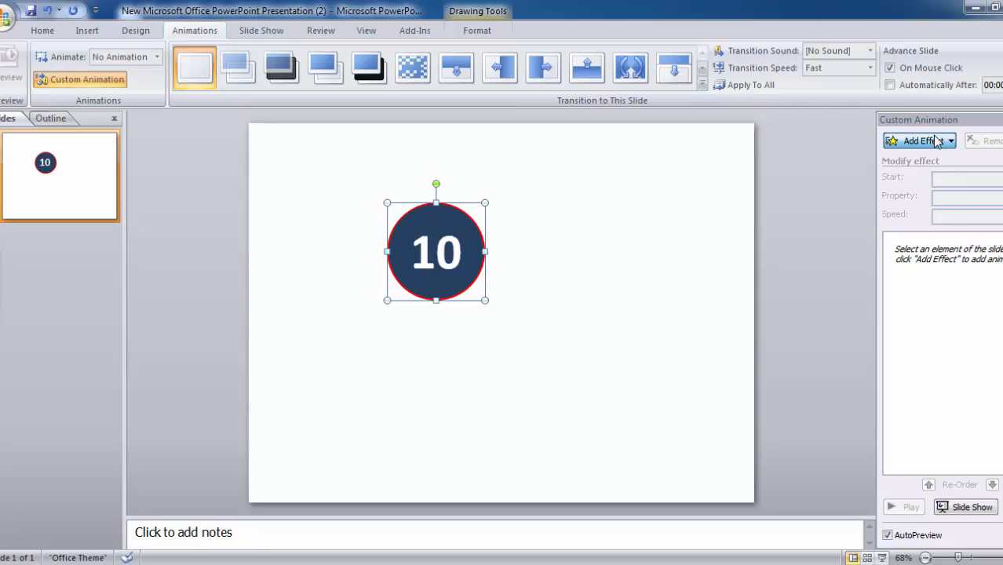
click(895, 143)
mouse_move(902, 164)
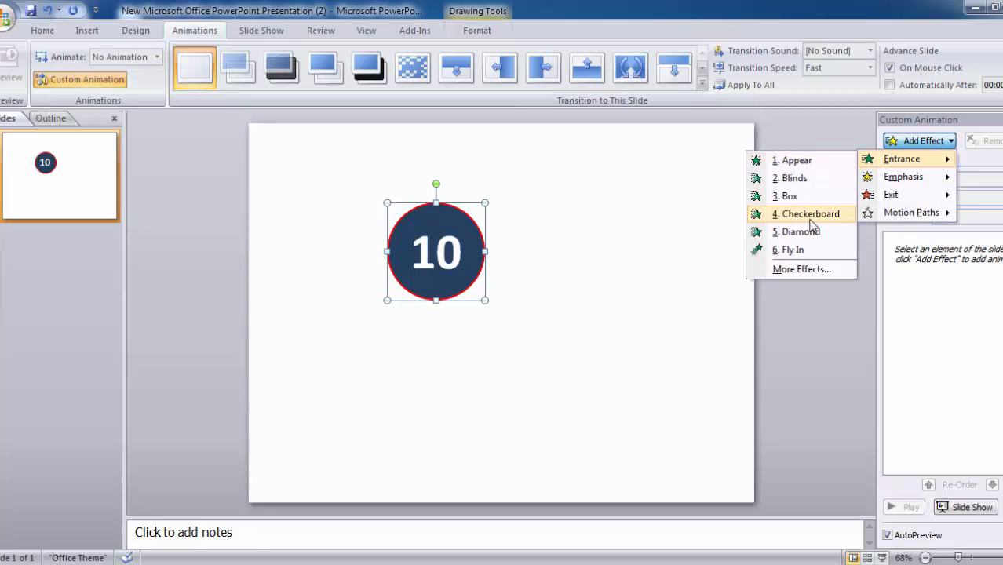
click(802, 269)
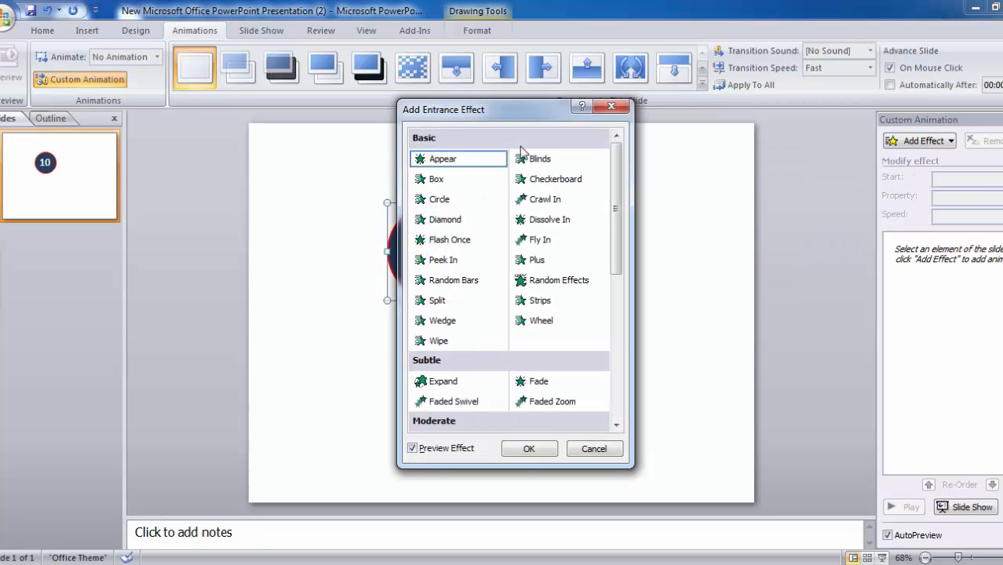
click(529, 449)
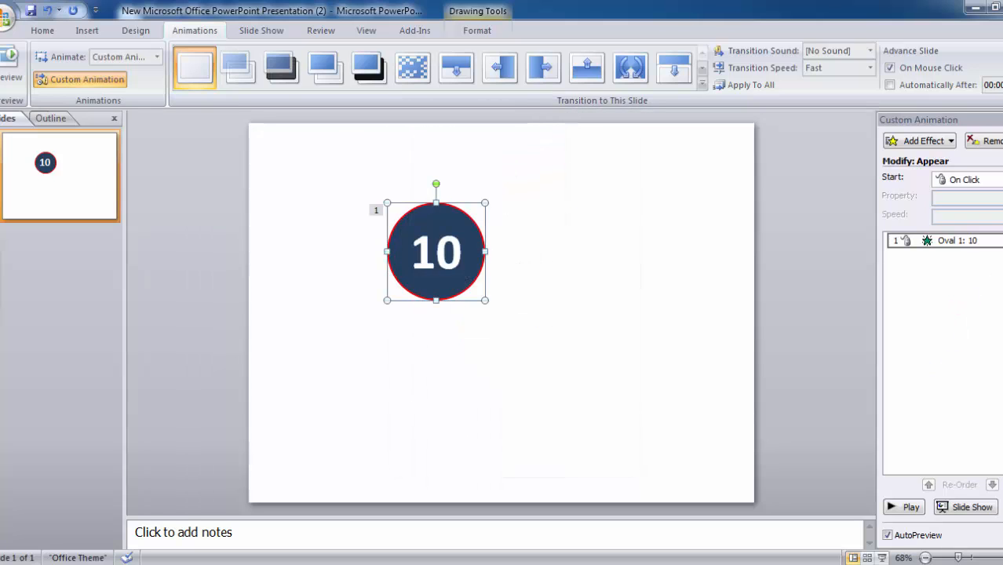
- Make the slide advance automatically instead of on mouse click, and set a 1-second delay on the circle's Appear effect
click(890, 67)
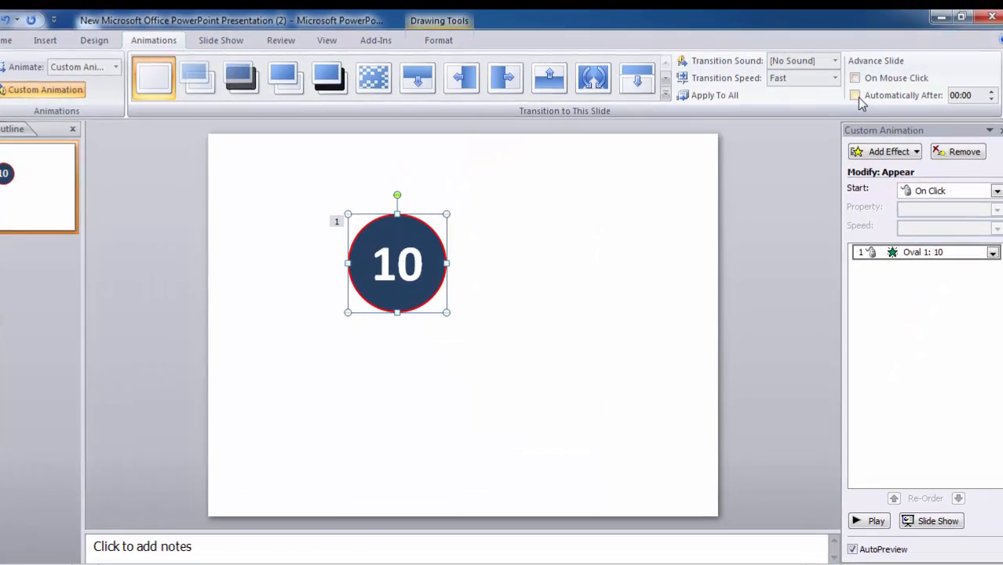
click(890, 85)
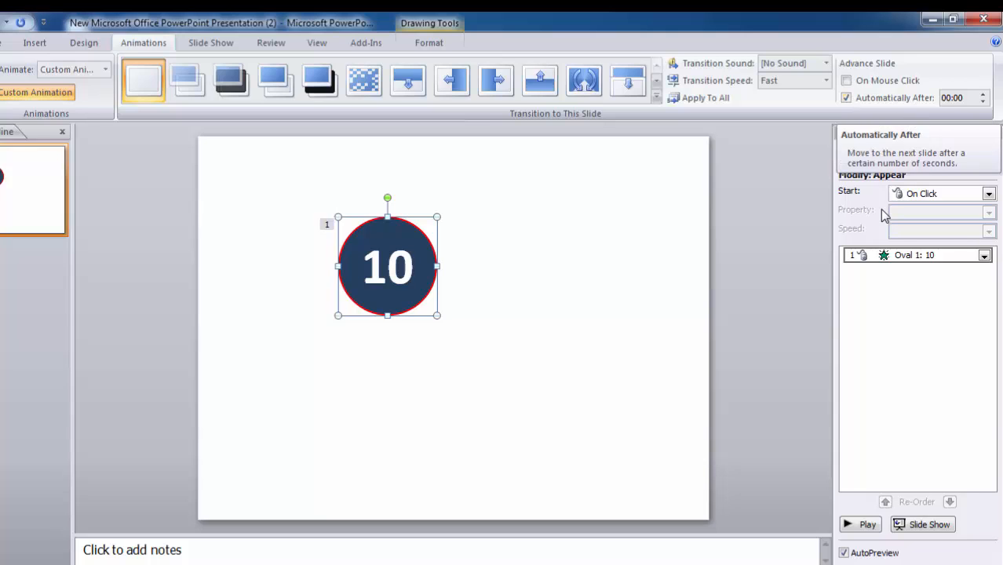
click(984, 255)
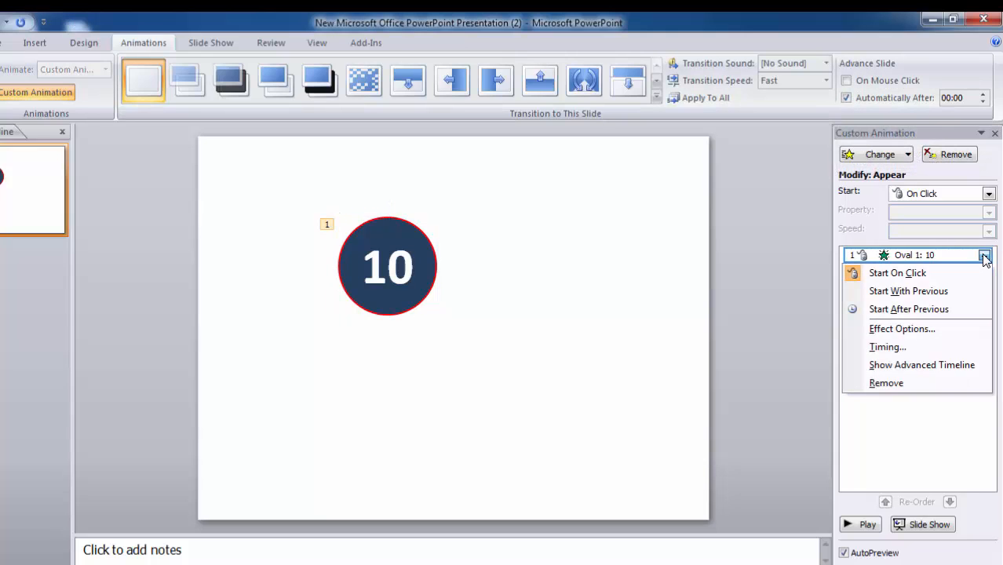
click(891, 346)
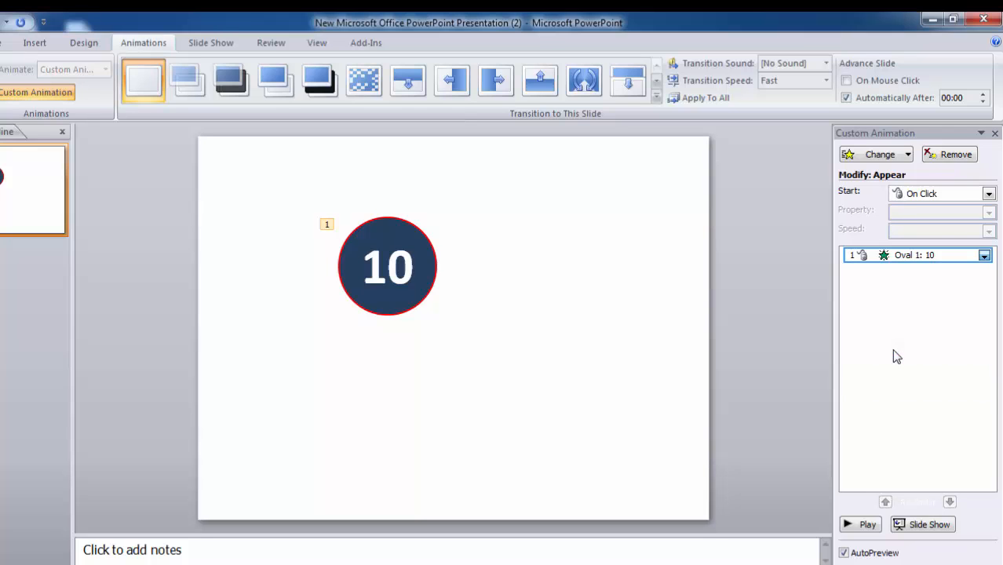
key(Tab)
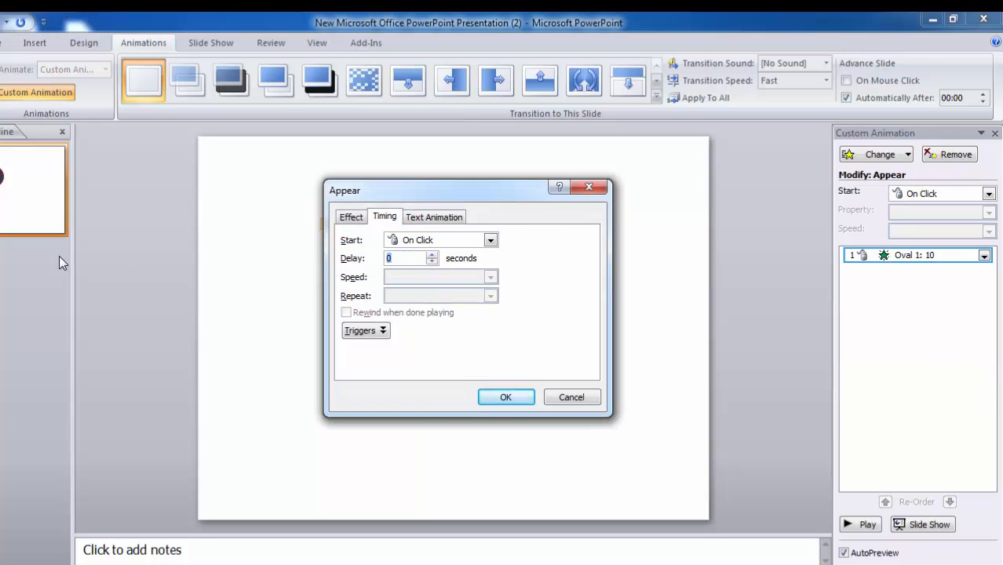
drag(366, 256, 391, 425)
click(333, 455)
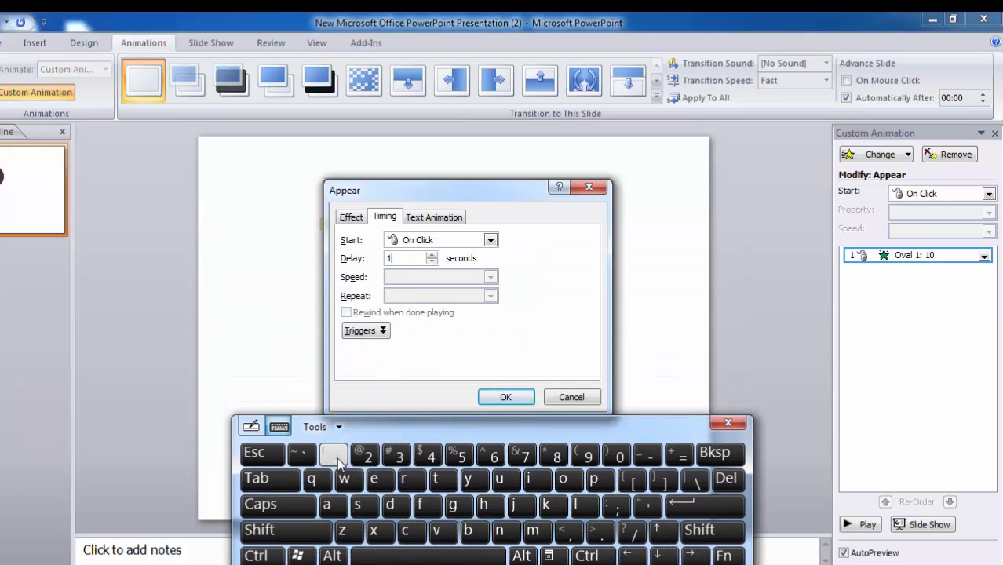
click(690, 509)
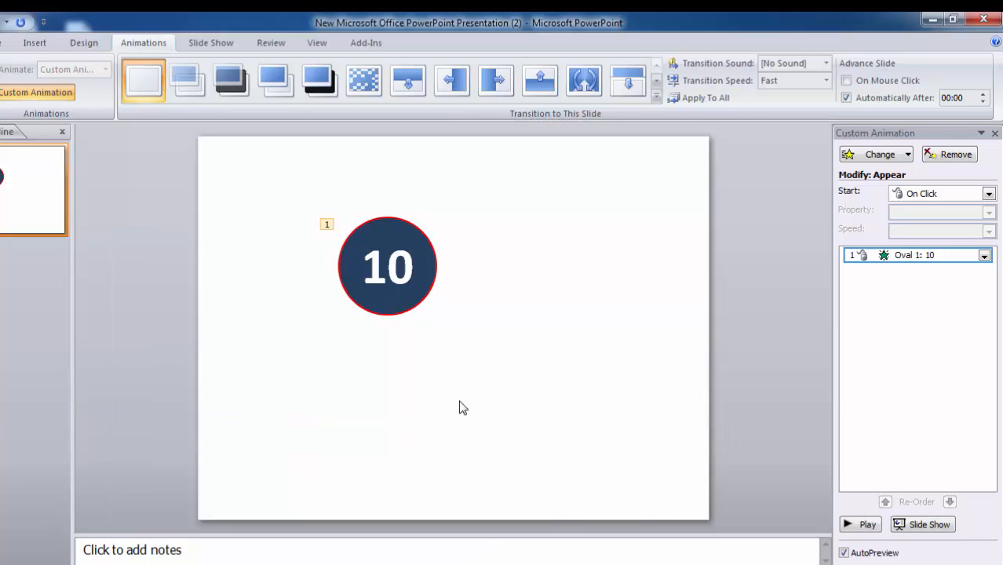
- Duplicate the animated circle and place the copy exactly over the original
click(383, 317)
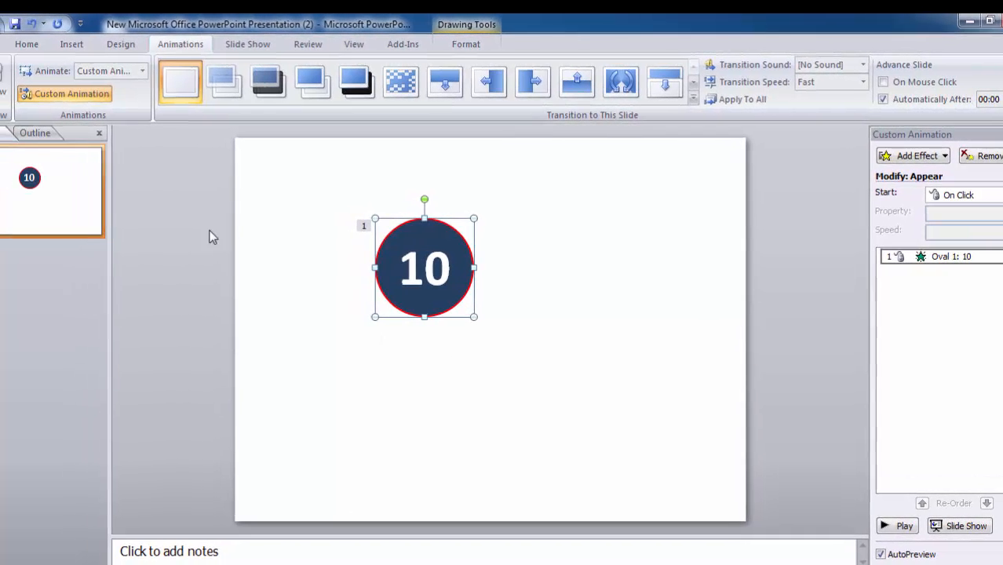
click(53, 45)
click(63, 83)
click(22, 78)
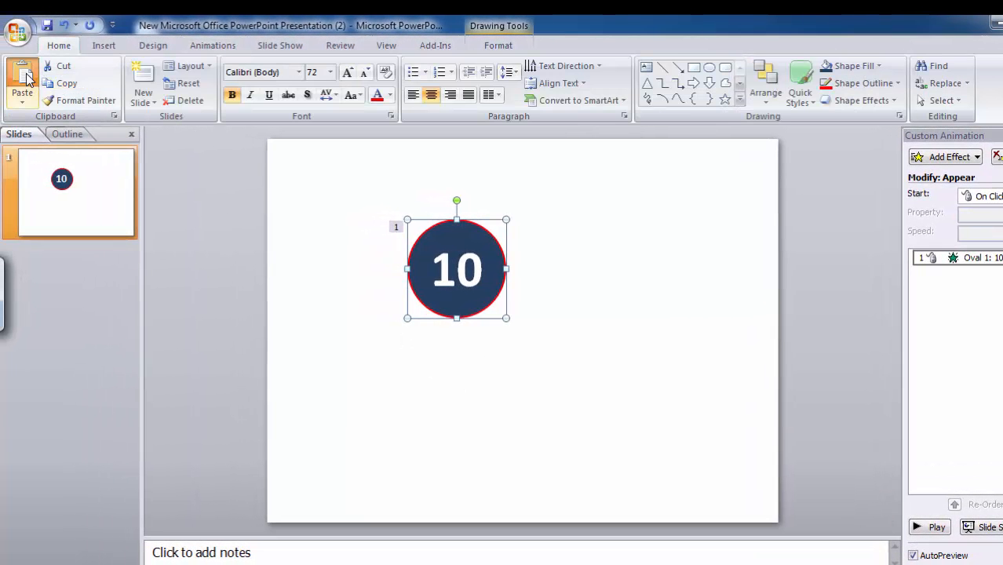
drag(430, 248, 421, 240)
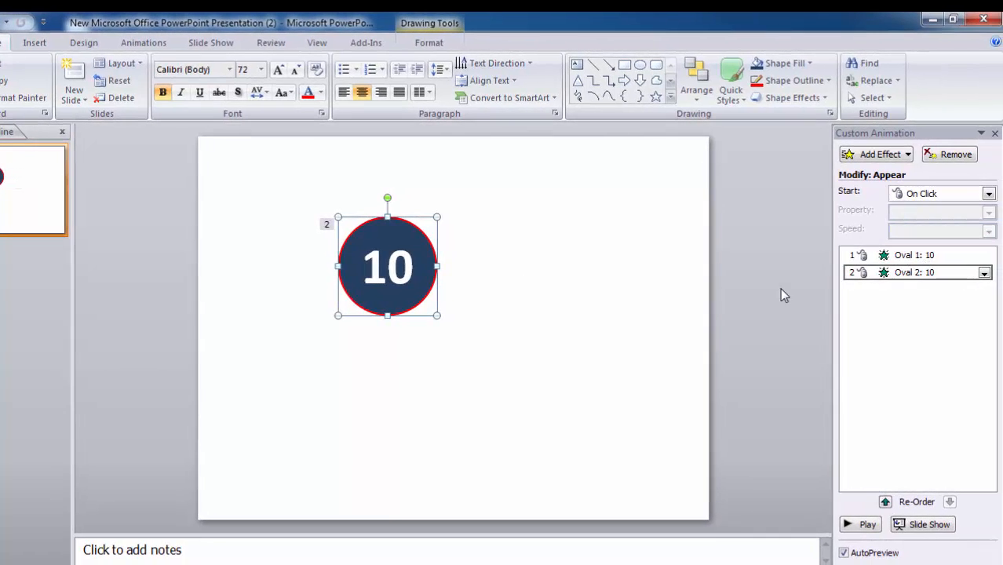
- Replace the number in the copied circle with 09
drag(377, 269, 424, 269)
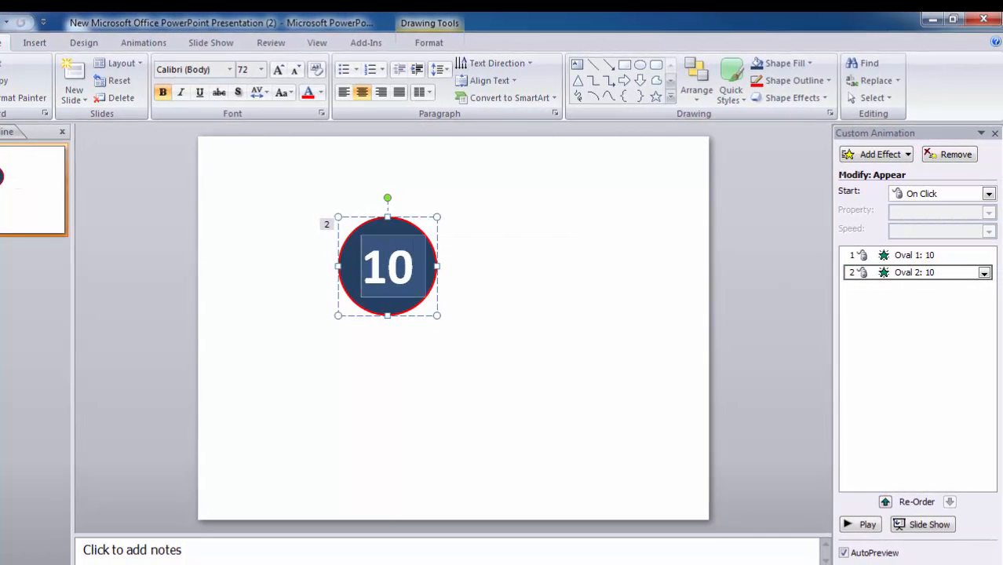
click(2, 328)
drag(566, 265, 593, 412)
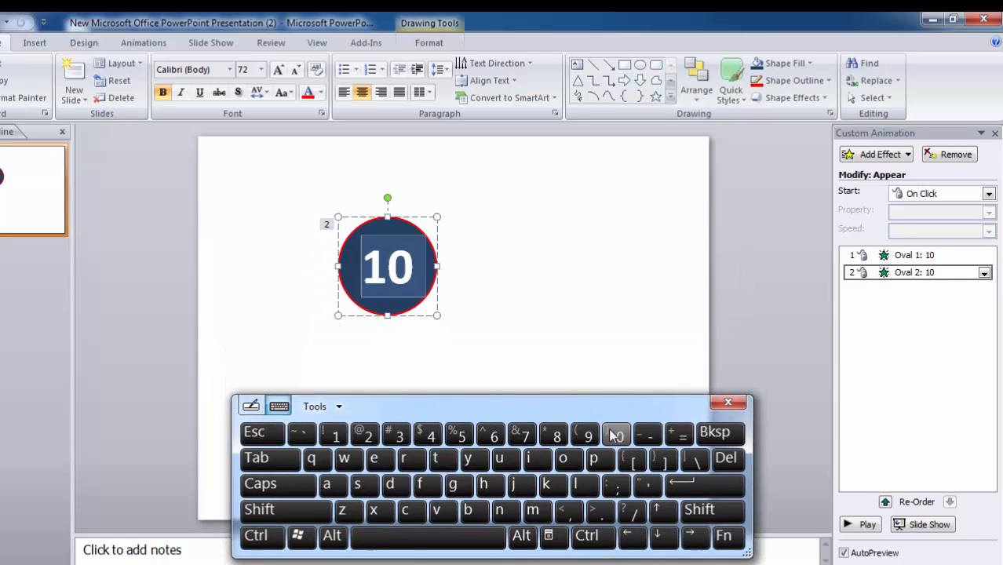
click(613, 435)
click(585, 434)
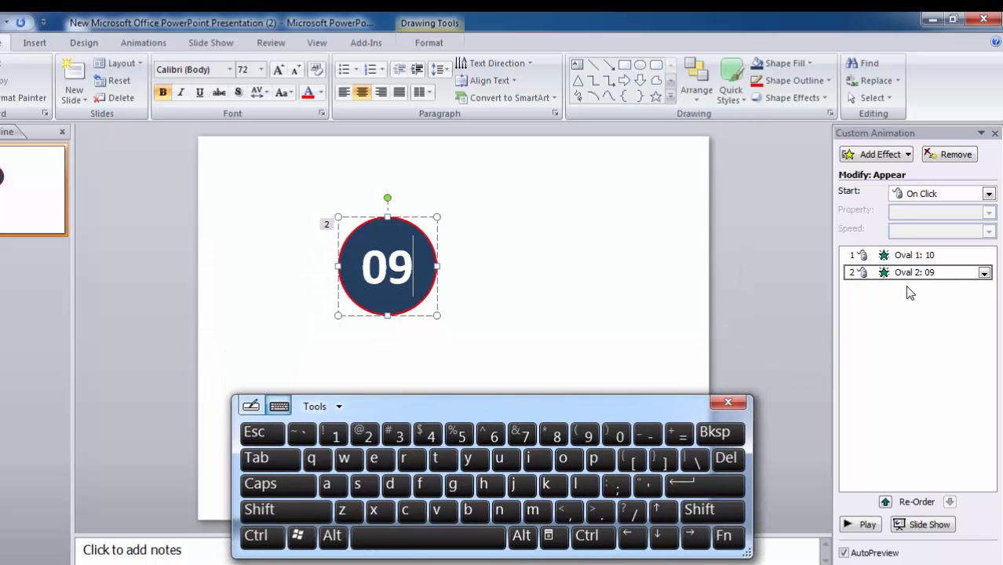
- Check the delay in the timing settings of the 09 circle's Appear effect
click(983, 273)
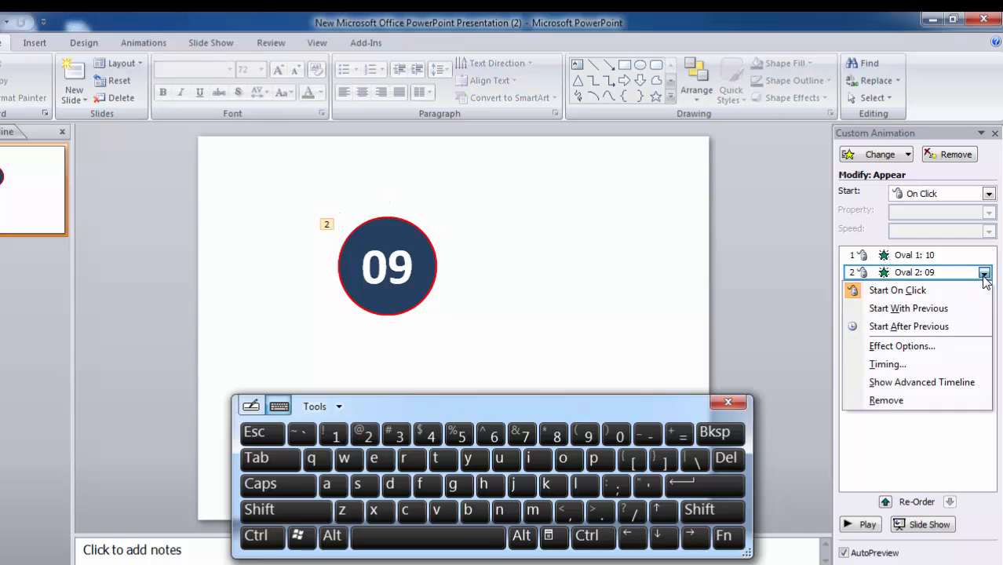
click(907, 362)
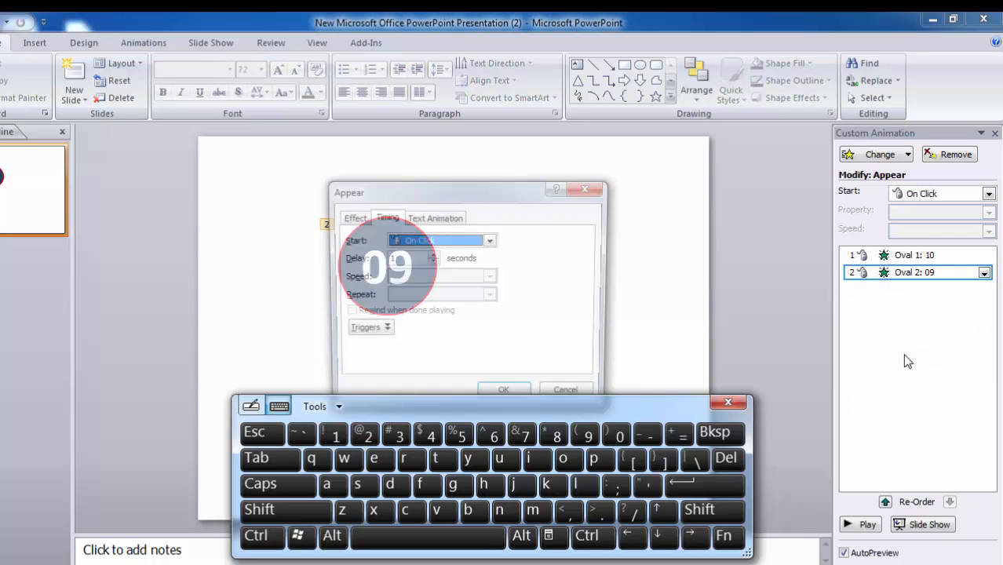
click(399, 259)
drag(469, 192, 492, 106)
click(528, 305)
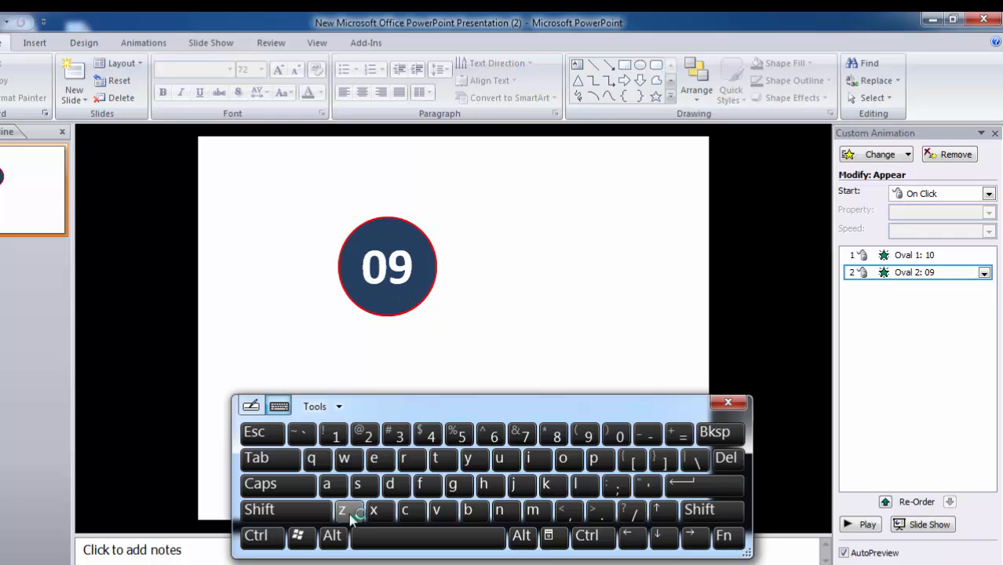
- Paste another copy of the animated 10 circle and place it exactly over the 09 circle
click(261, 536)
click(438, 512)
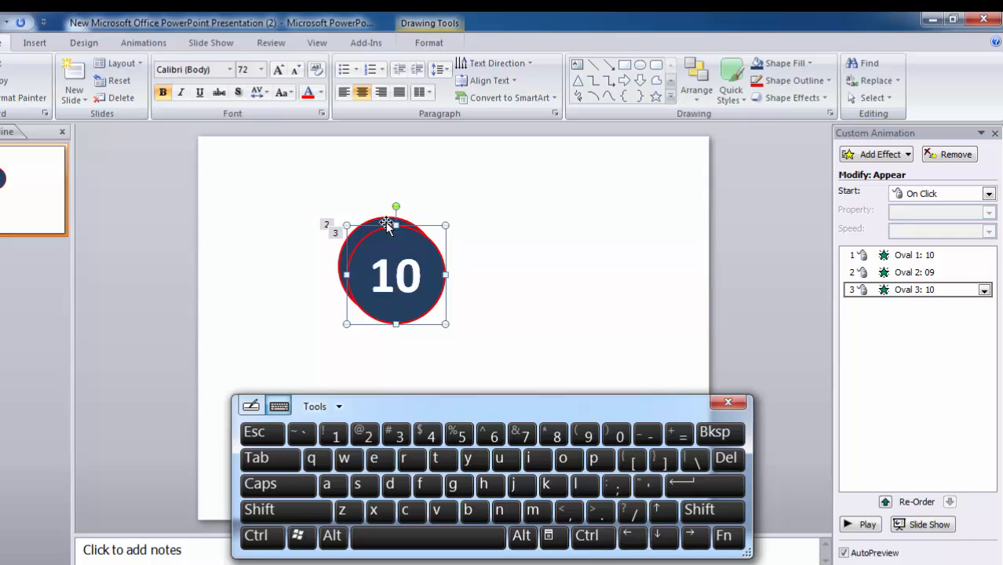
drag(385, 232, 376, 223)
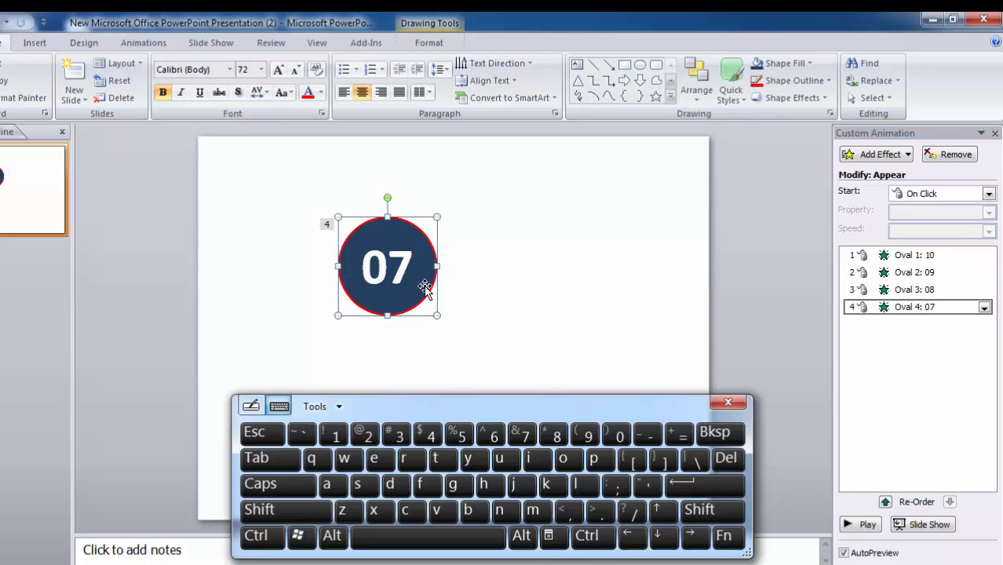
- Paste another animated circle, change its number to 06 and align it exactly over the 07 circle
click(261, 536)
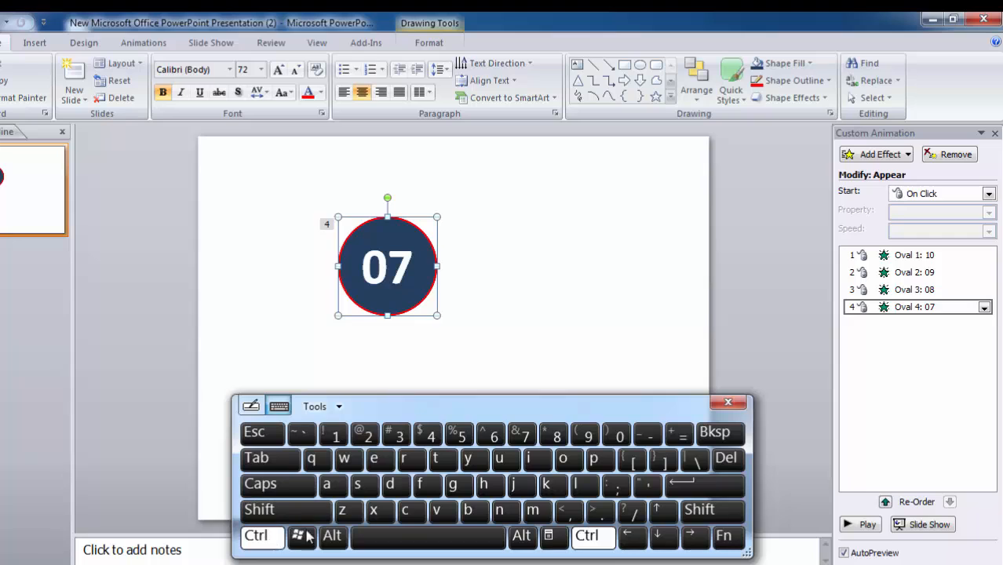
click(437, 511)
drag(400, 277, 422, 276)
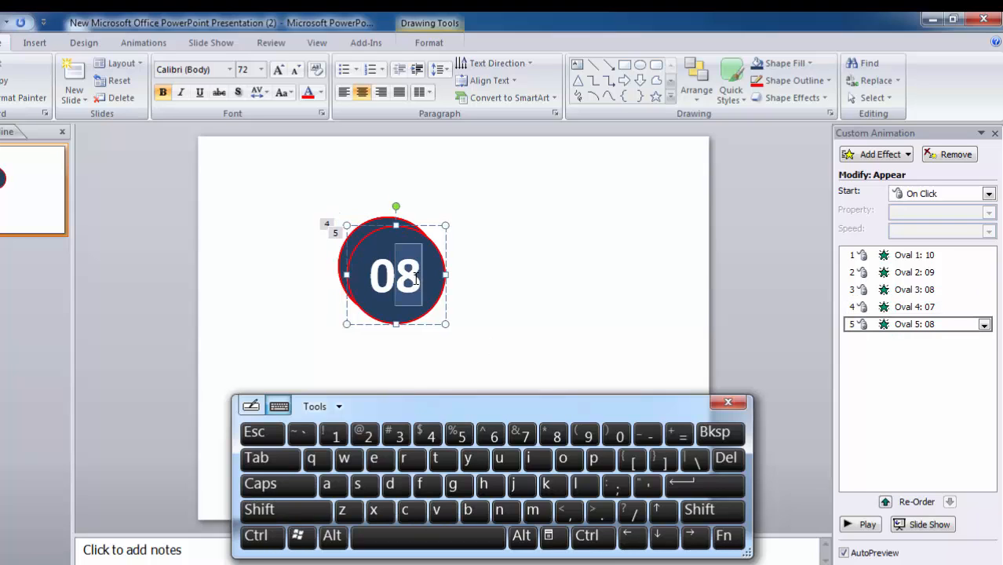
click(489, 435)
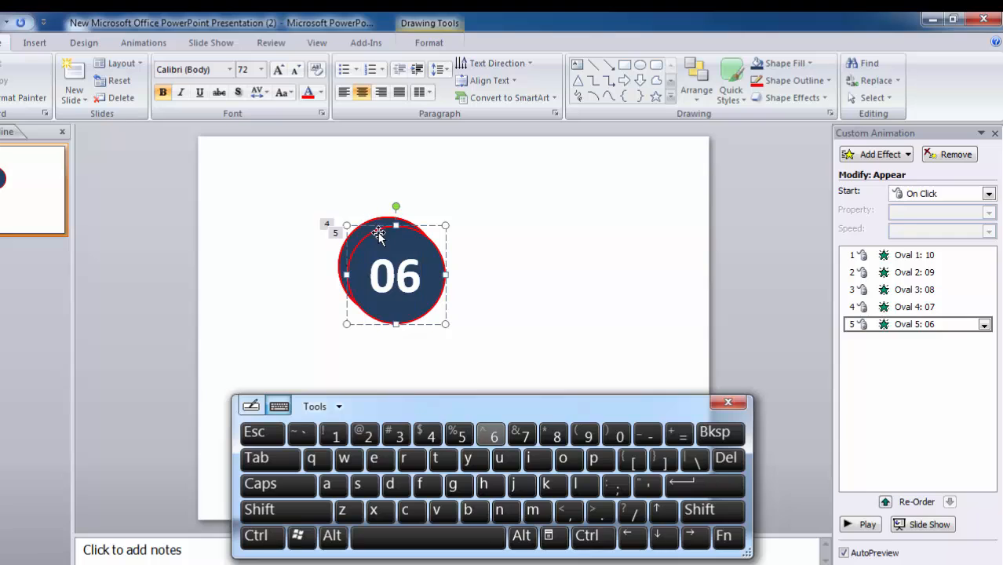
drag(374, 226, 370, 227)
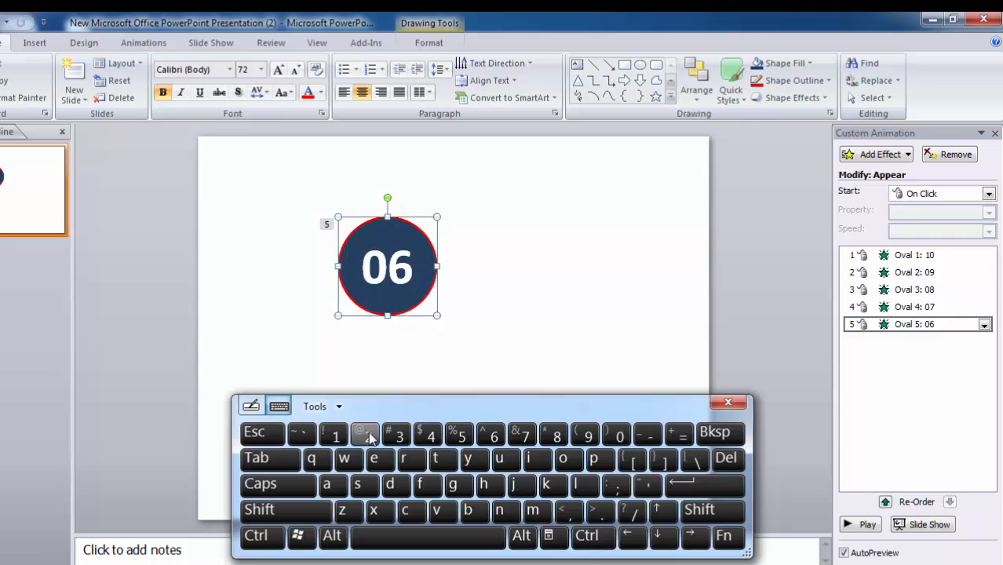
- Paste another animated circle, change its number to 05 and align it exactly over the 06 circle
click(258, 540)
click(437, 511)
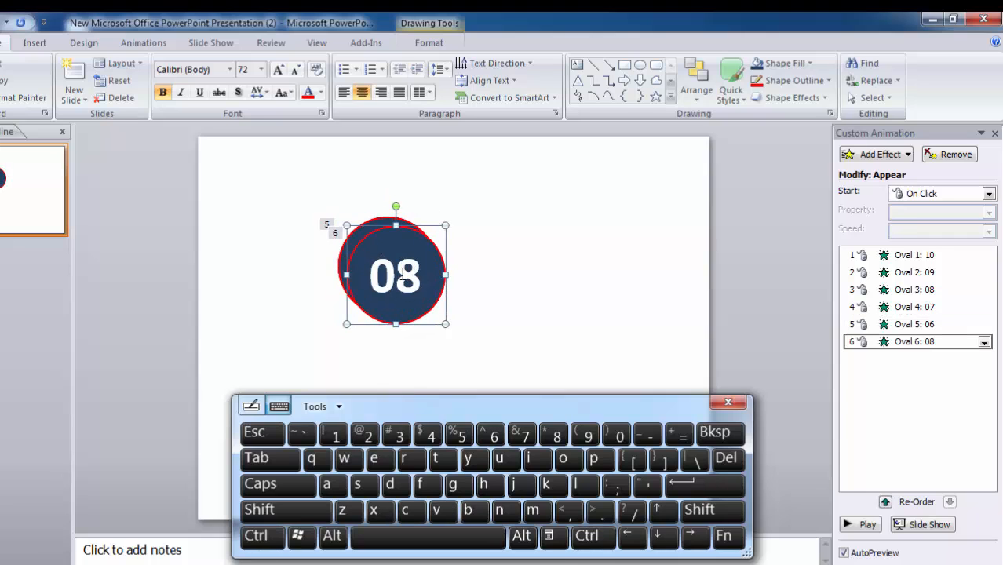
drag(402, 274, 417, 275)
click(454, 439)
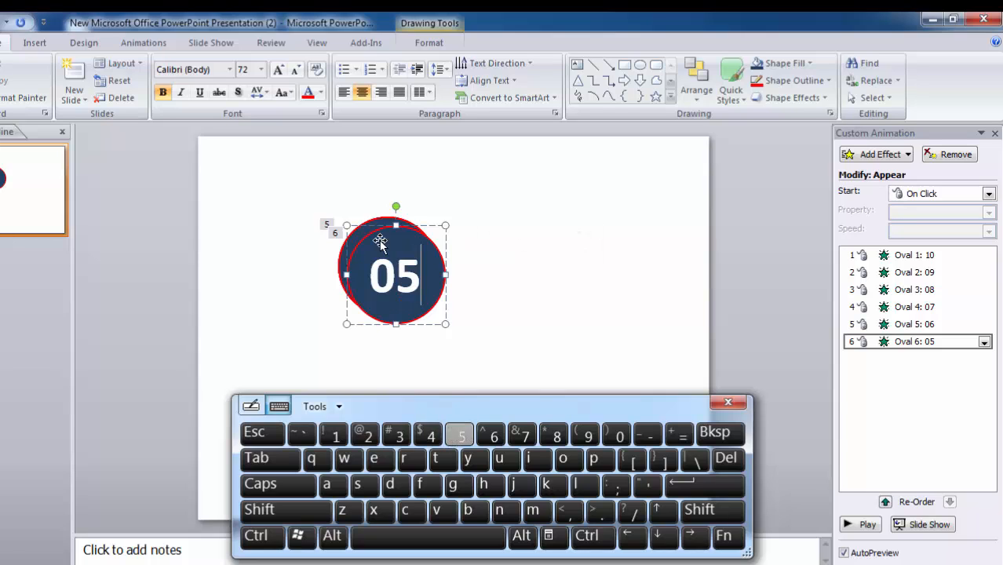
drag(375, 227, 372, 227)
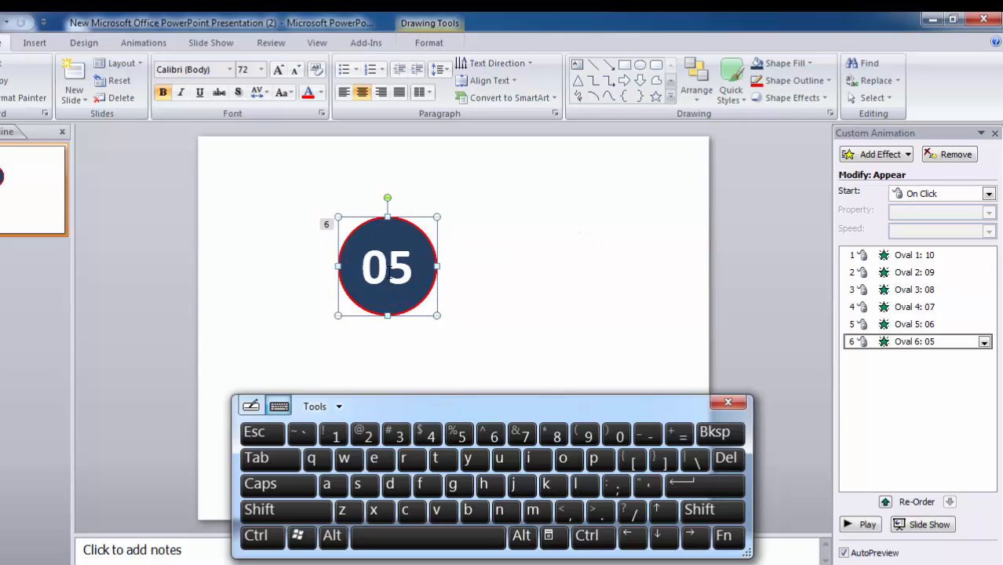
- Paste another animated circle, change its number to 04 and align it exactly over the 05 circle
click(261, 537)
click(442, 511)
drag(401, 271, 422, 274)
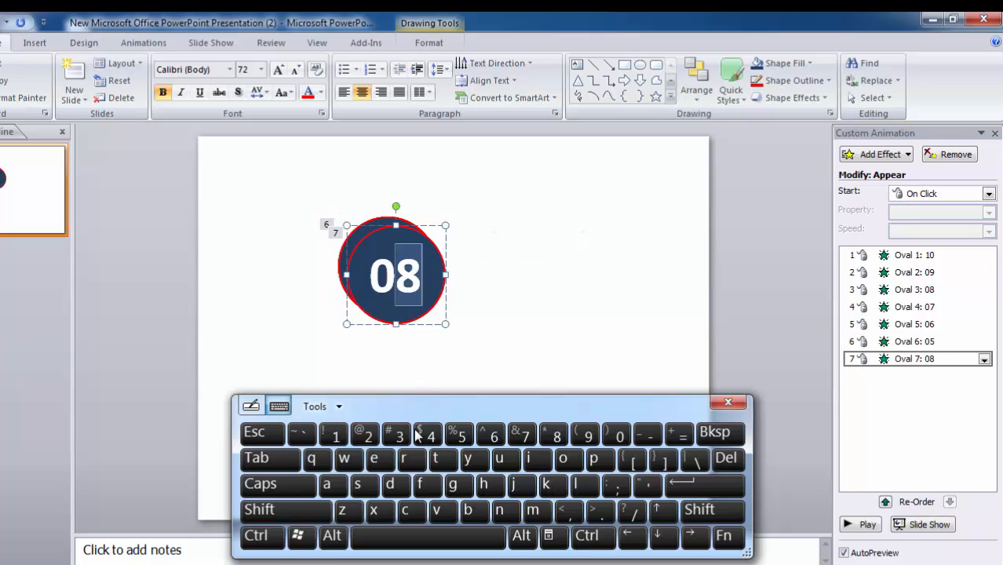
click(431, 437)
drag(382, 228, 374, 219)
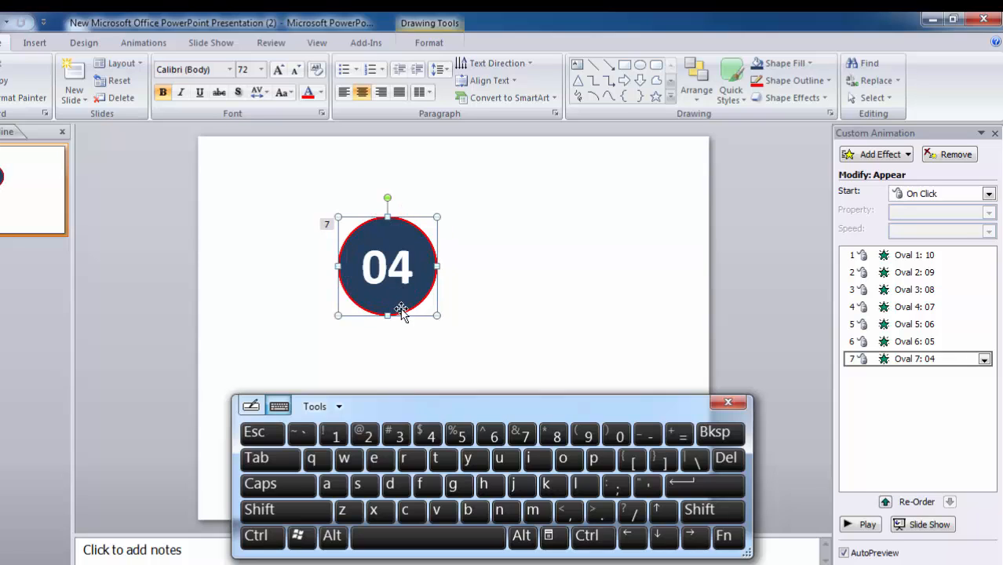
- Paste another animated circle, align it exactly over the 04 circle and change its number to 03
click(255, 536)
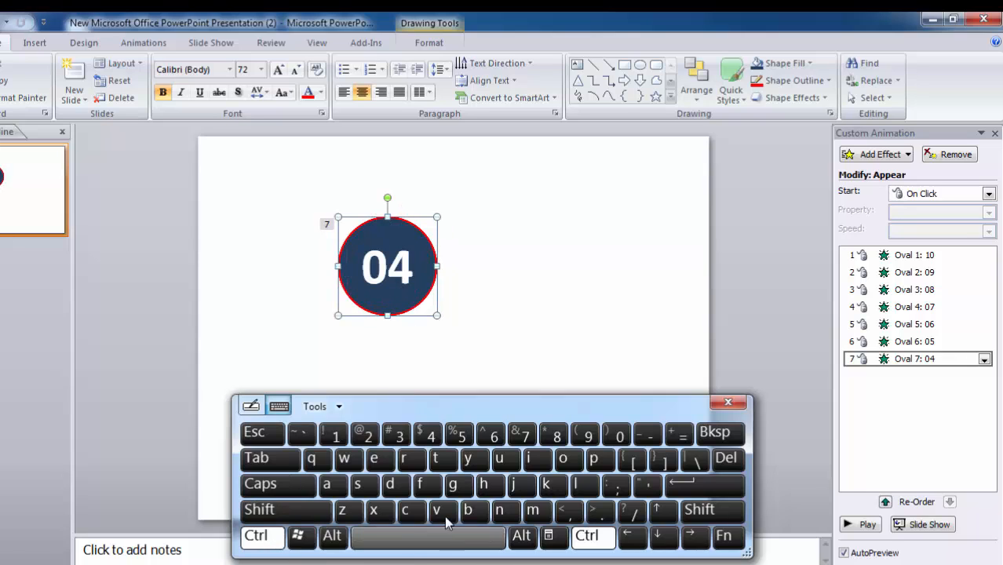
click(436, 511)
drag(383, 229, 375, 220)
drag(397, 261, 406, 263)
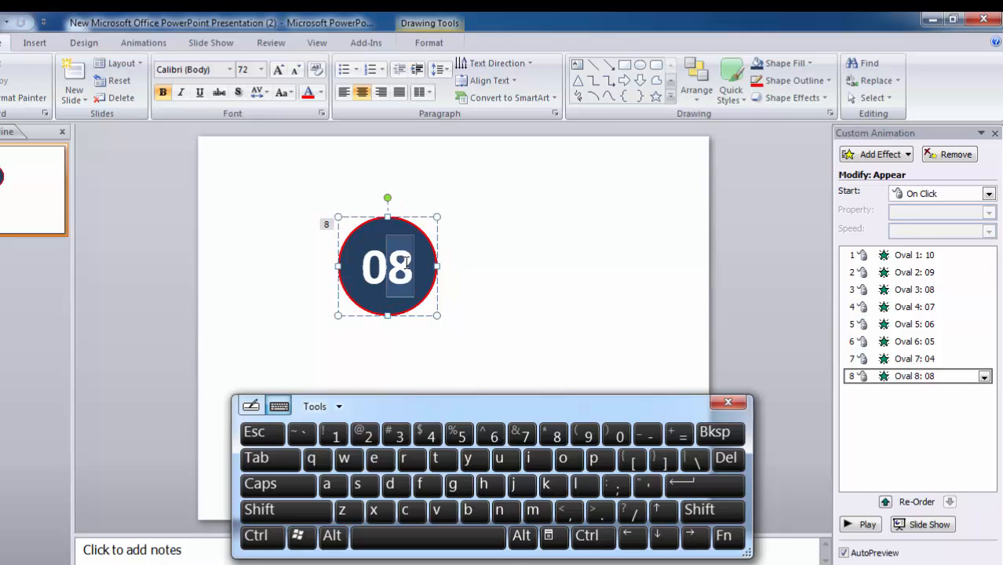
click(400, 434)
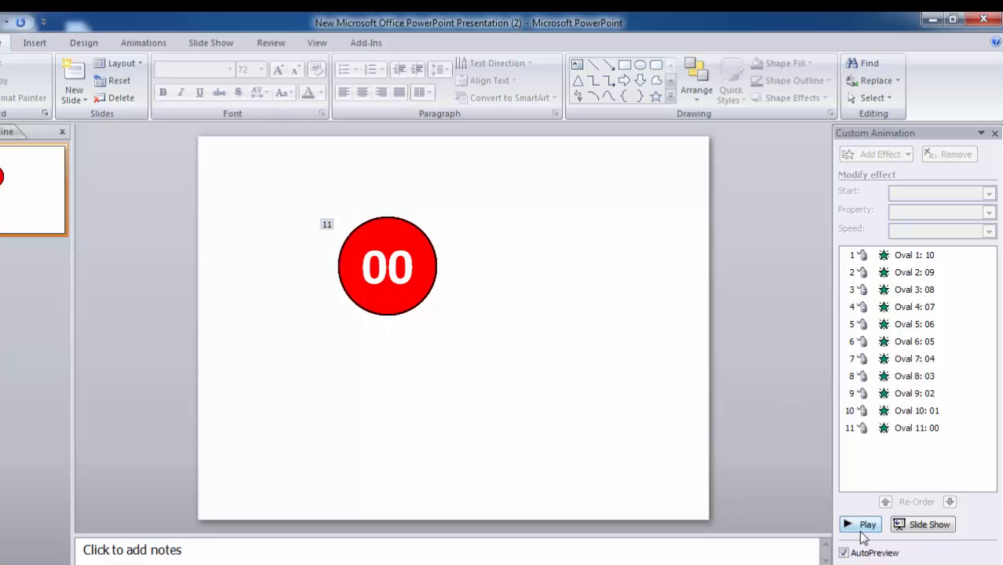
- Play the custom animation preview of the whole countdown from 10 to 00 on the slide
click(862, 527)
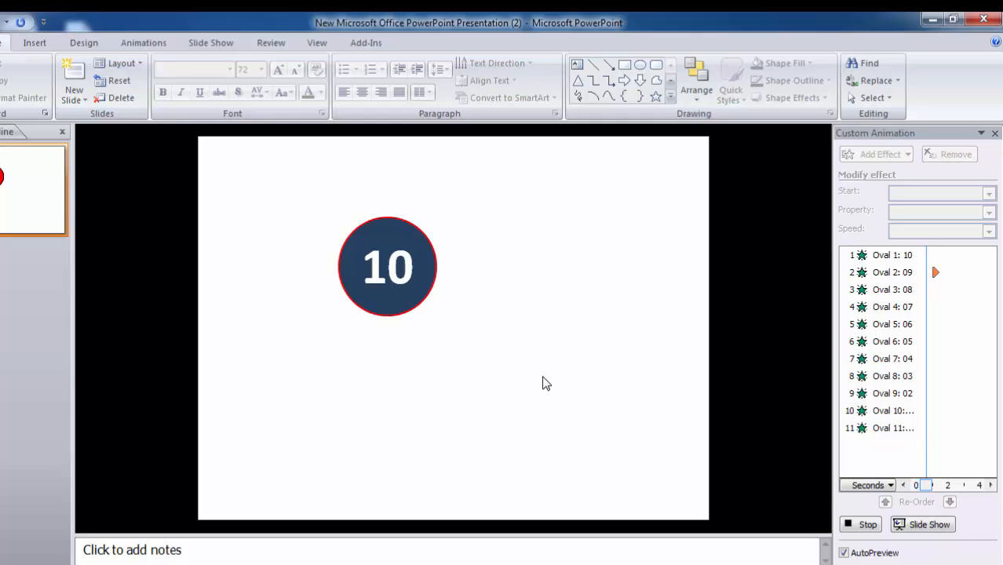